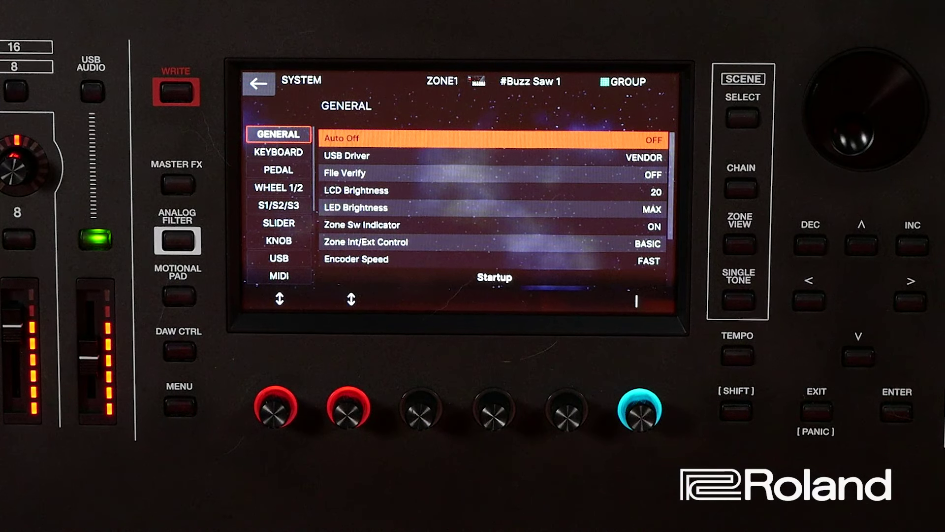
Step: Keep the Fantom's USB Driver setting at VENDOR and confirm it
click(858, 356)
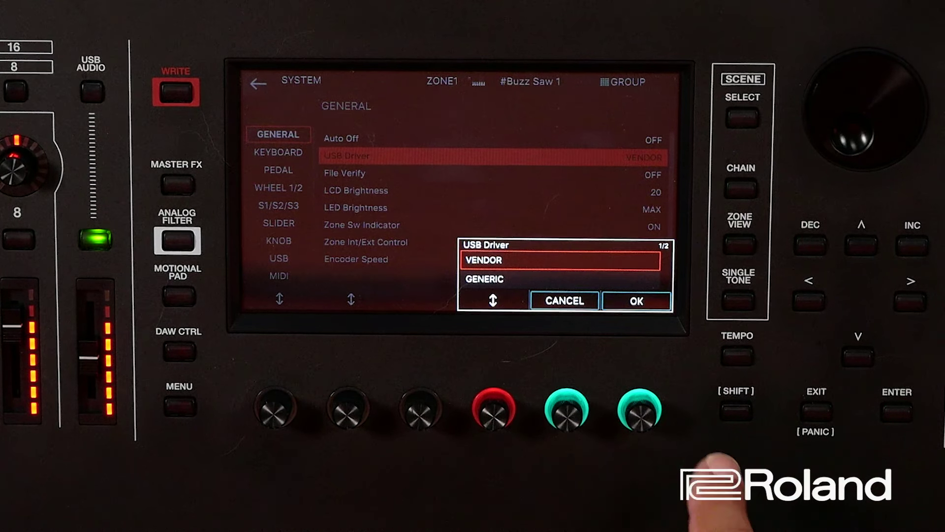
click(636, 300)
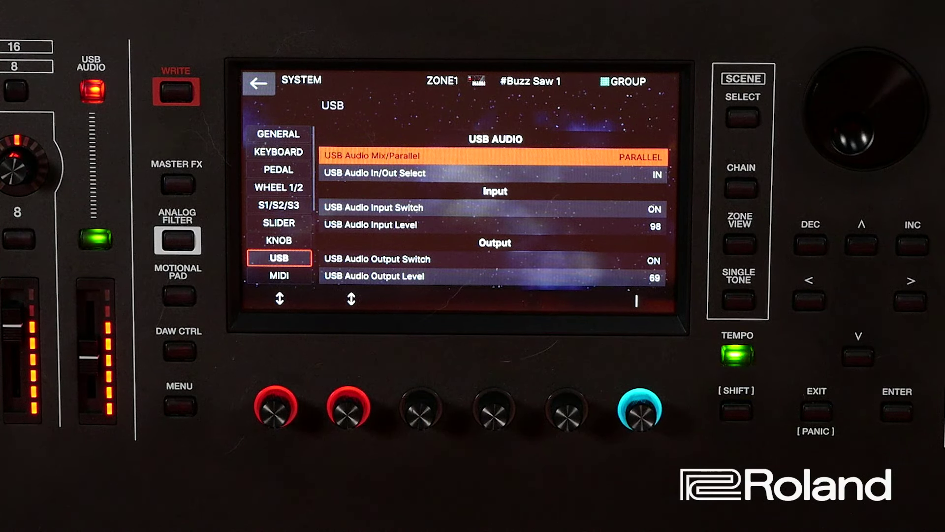
Step: Set the Fantom's USB Audio Mix/Parallel option to PARALLEL
click(897, 403)
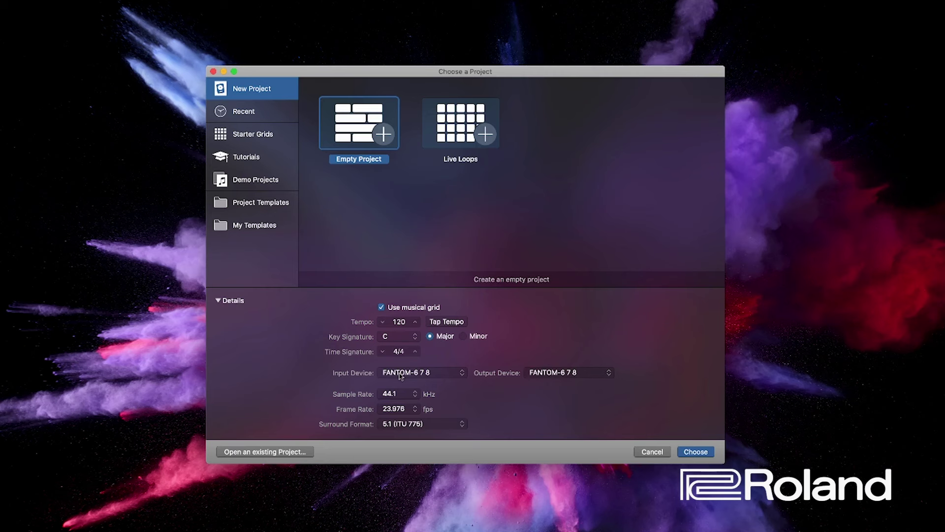
Step: Create an empty Logic project using FANTOM-6 7 8 as input and output device
click(695, 445)
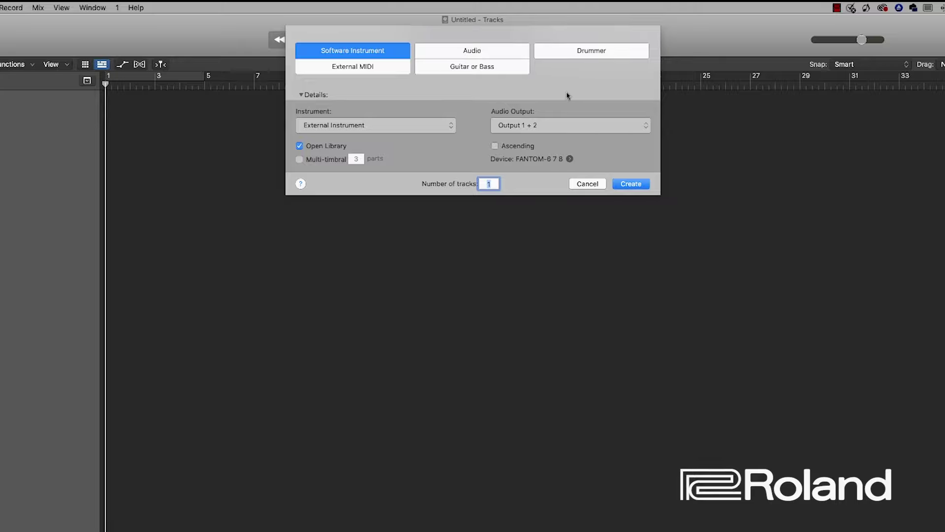
Step: Create 16 Audio tracks with ascending inputs starting at Input 1 + 2
click(496, 53)
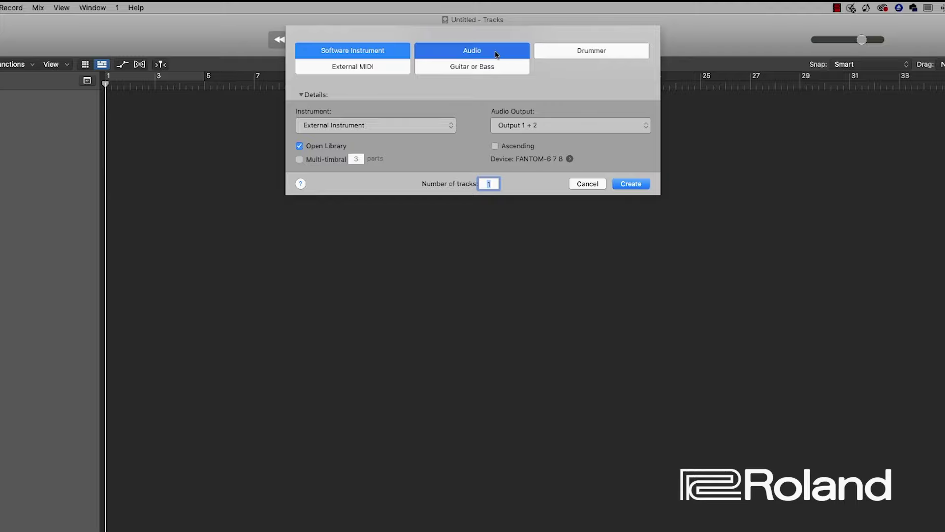
click(451, 127)
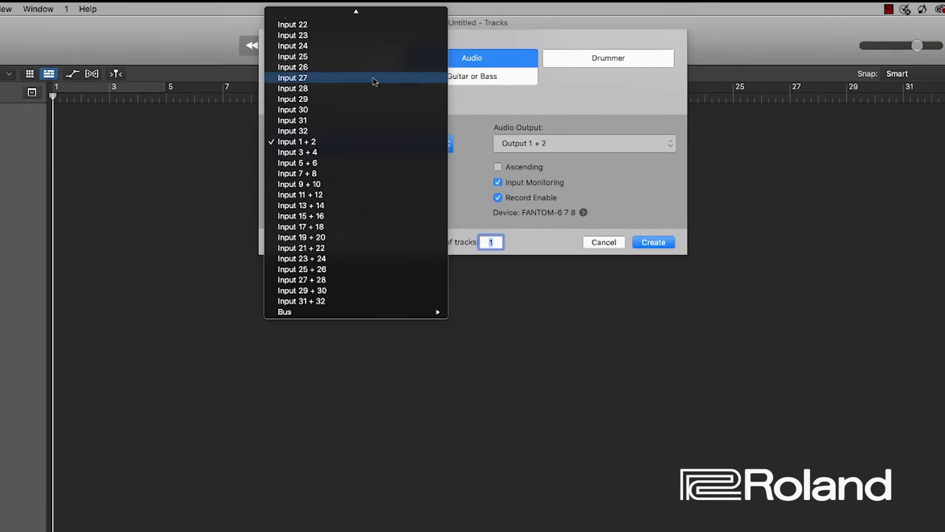
mouse_move(364, 9)
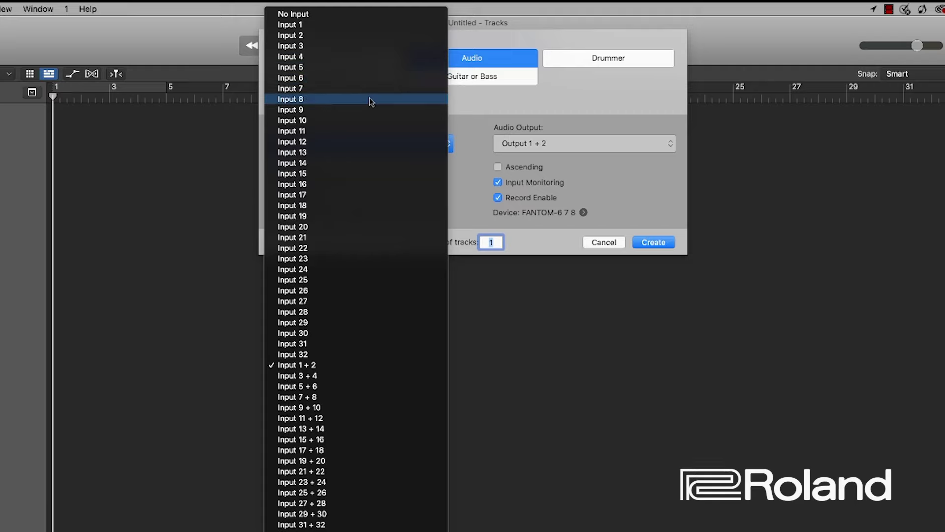
click(469, 106)
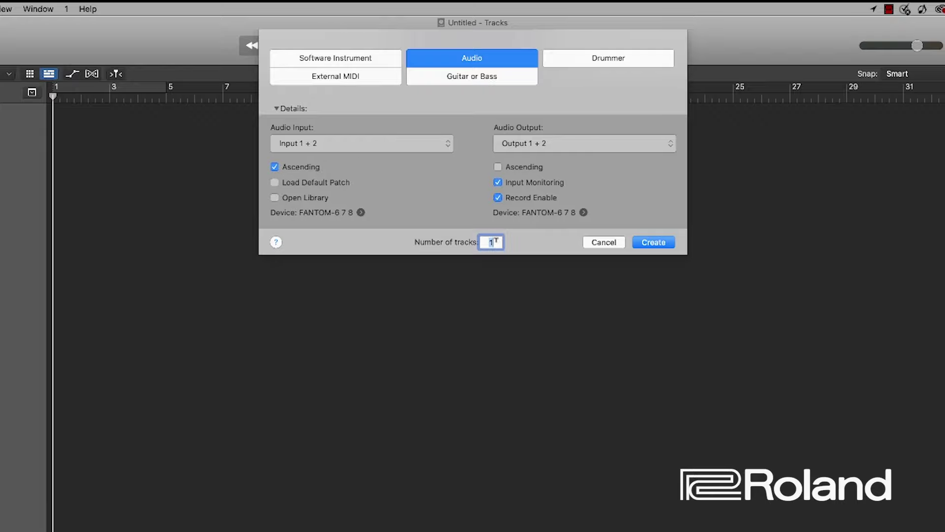
text(16)
click(639, 245)
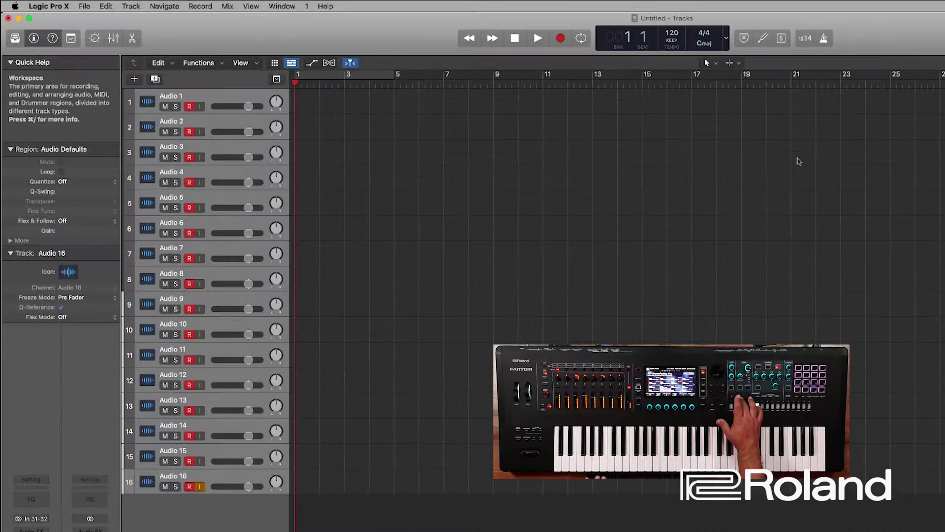
Step: Start recording the Fantom song onto all 16 armed audio tracks
key(r)
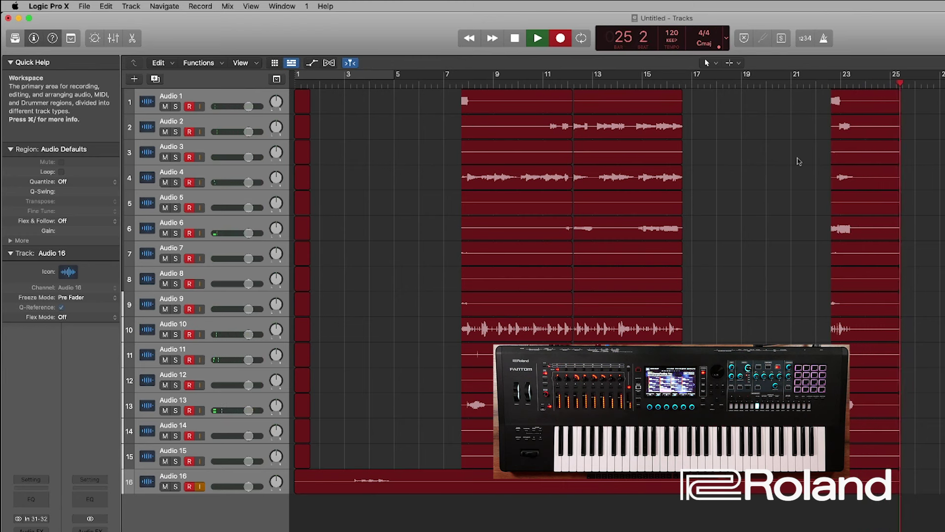
Step: Stop recording to keep takes Untitled_1#01–Untitled_16#01, then play them back from Audio 1
key(space)
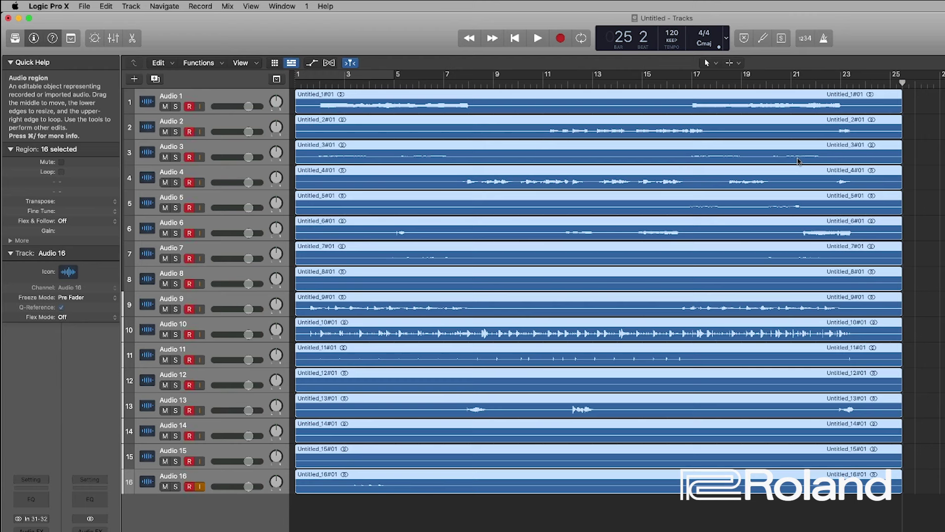
click(935, 148)
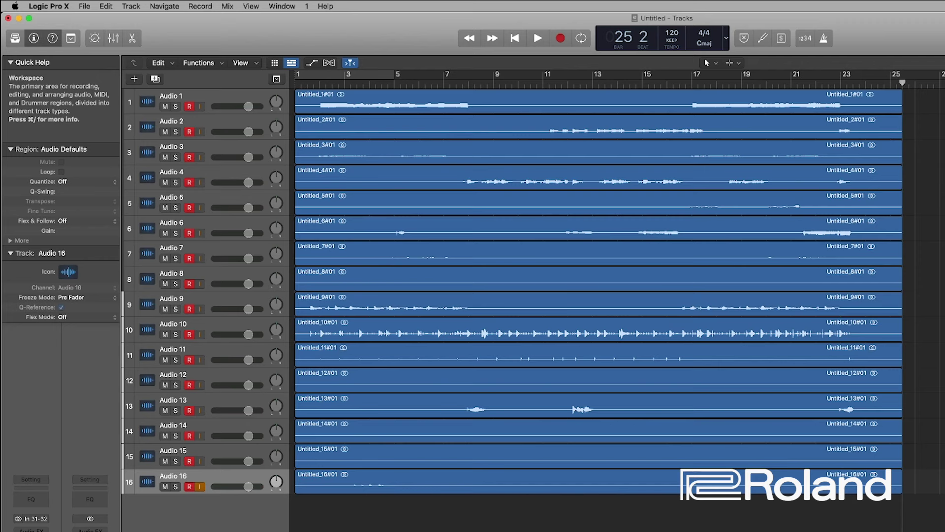
click(232, 101)
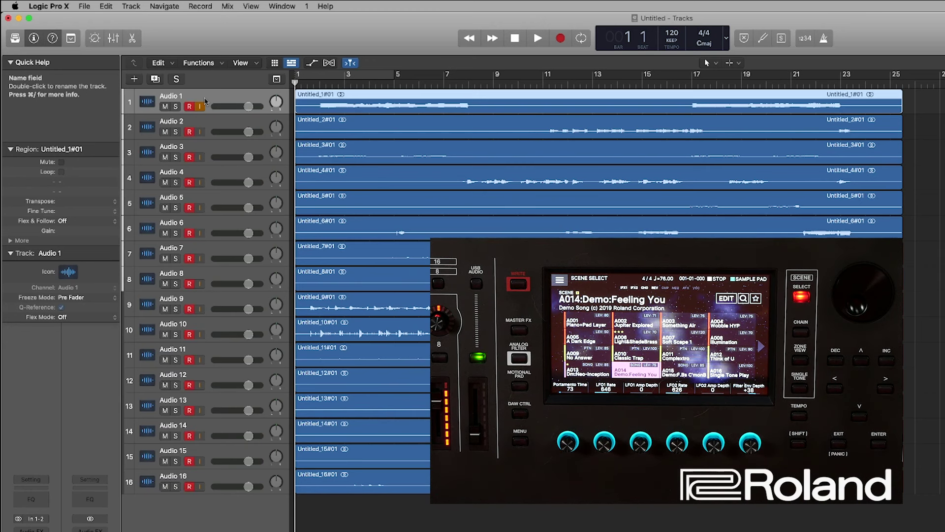
key(space)
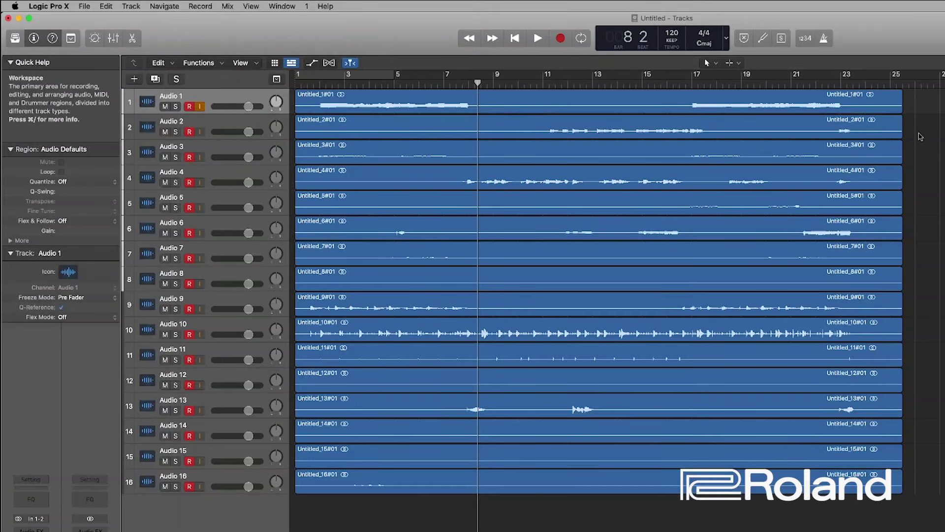
Step: Disarm recording on every track except Audio 1
click(223, 101)
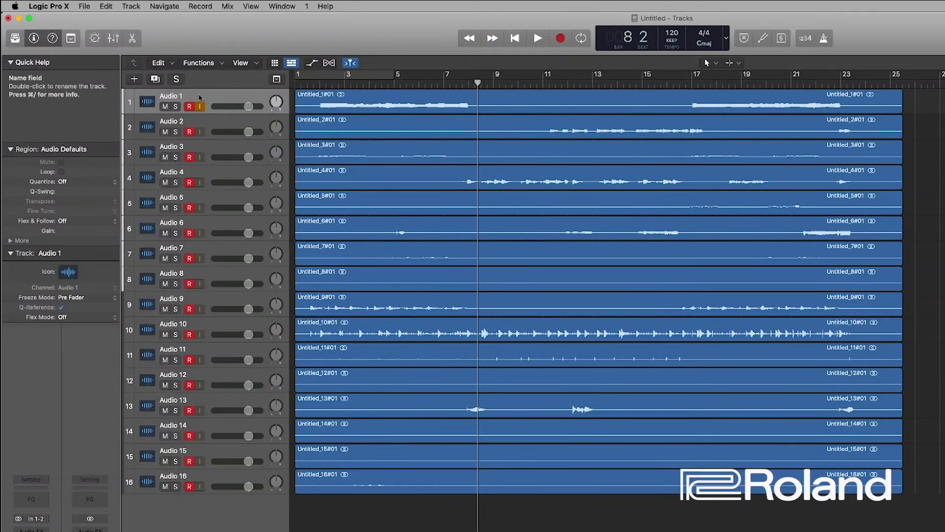
Step: Disarm Audio 1, audition it soloed from bar 2, then stop and clear its solo
alt+click(189, 107)
click(176, 106)
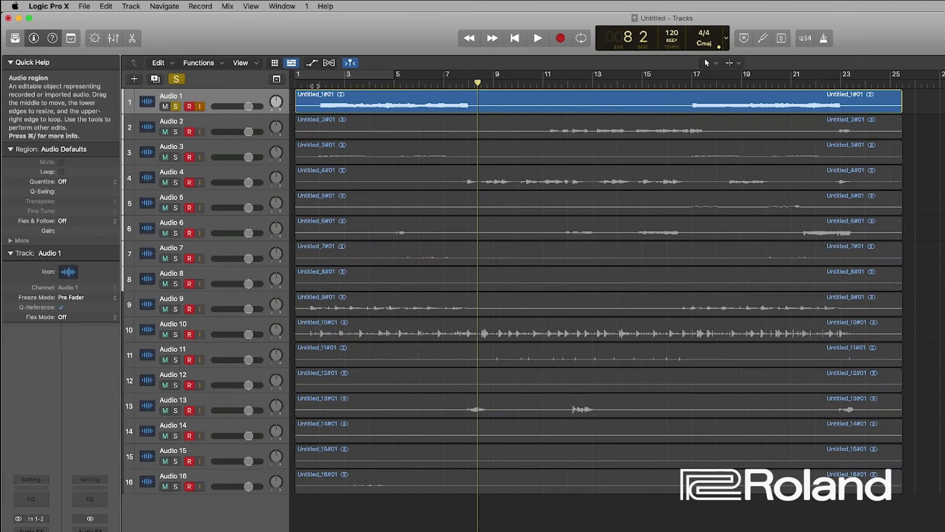
click(320, 83)
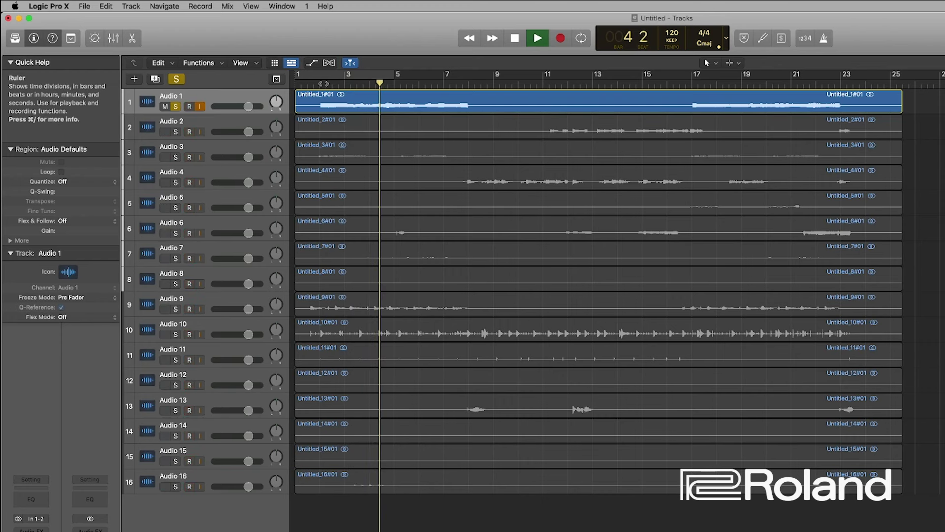
key(space)
click(176, 79)
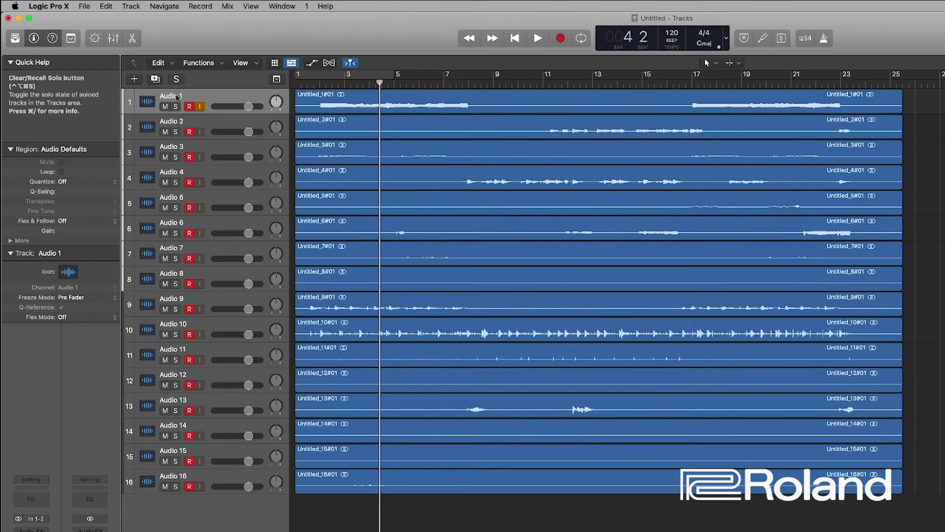
Step: Audition Audio 4 soloed from bar 7, then select its region and unsolo it
click(176, 183)
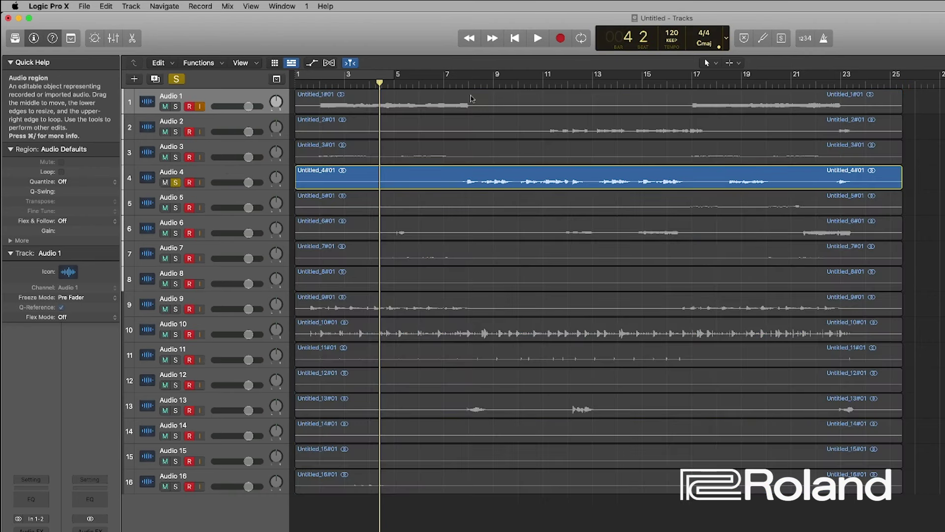
click(461, 81)
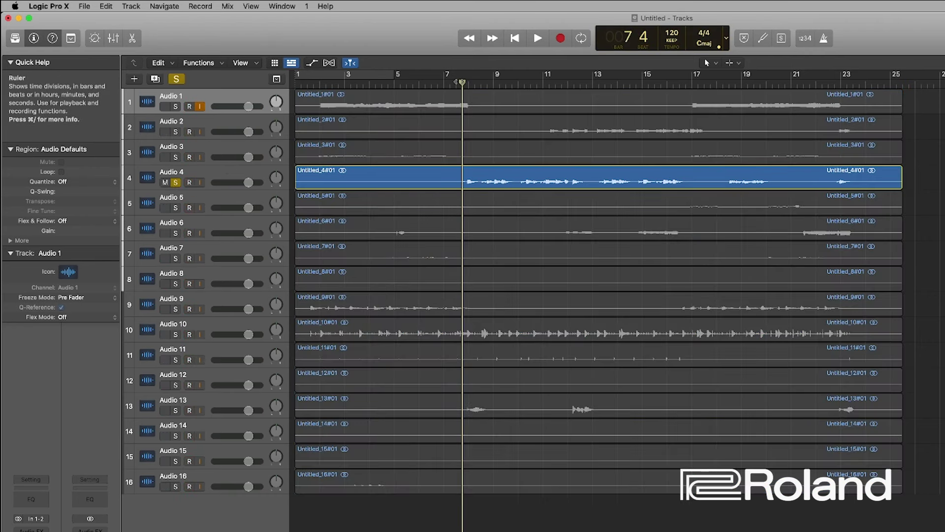
key(space)
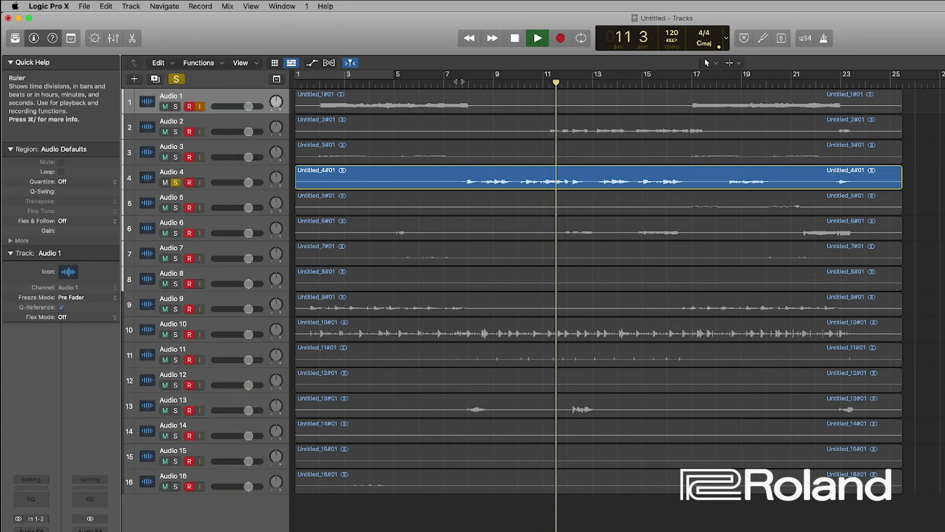
key(space)
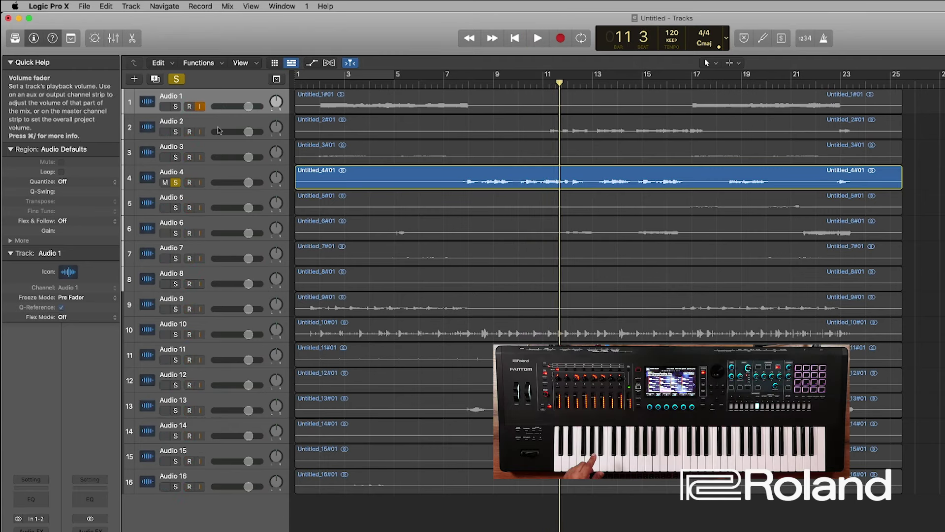
click(220, 171)
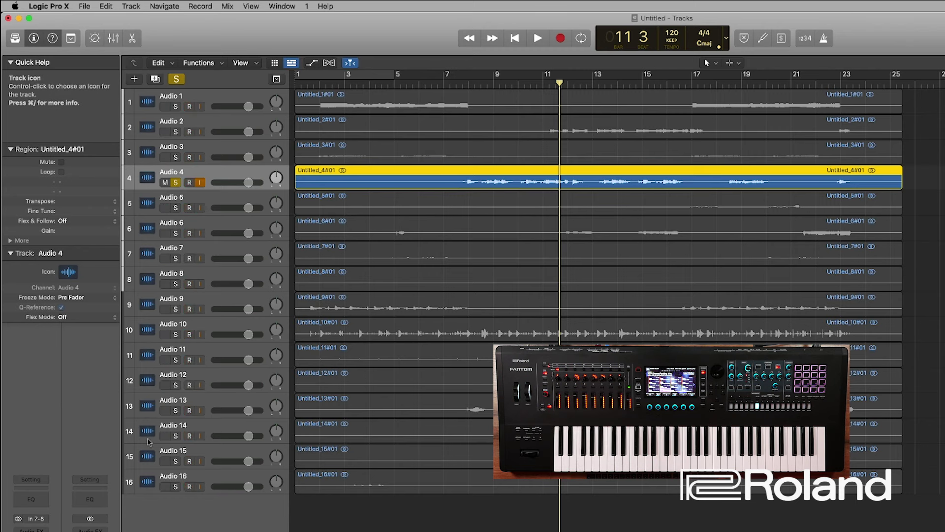
click(173, 184)
Step: Play Audio 10 soloed from bar 2, briefly soloing Audio 9 too, then clear both solos
click(234, 329)
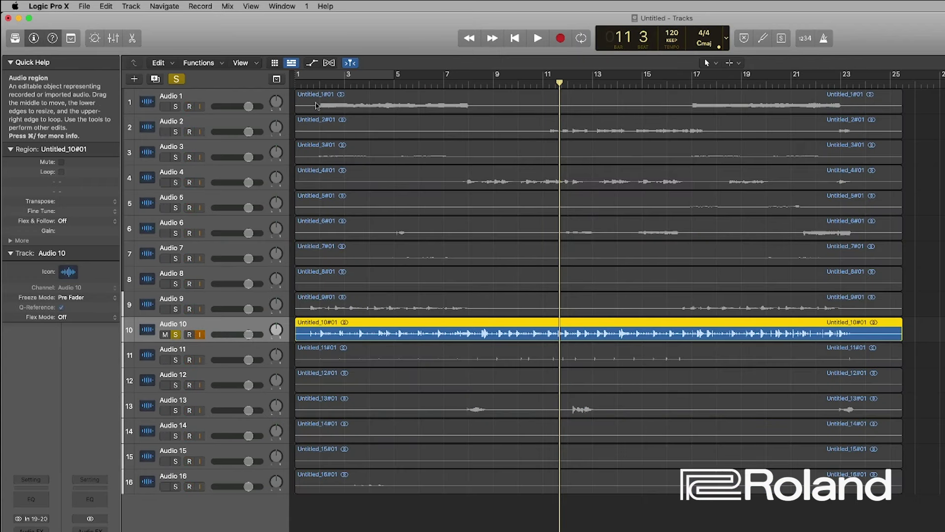
click(318, 84)
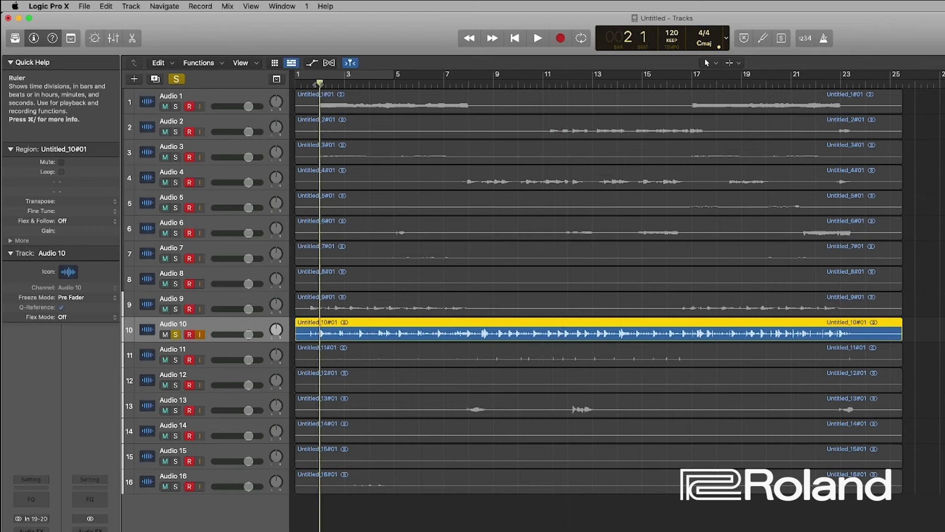
key(space)
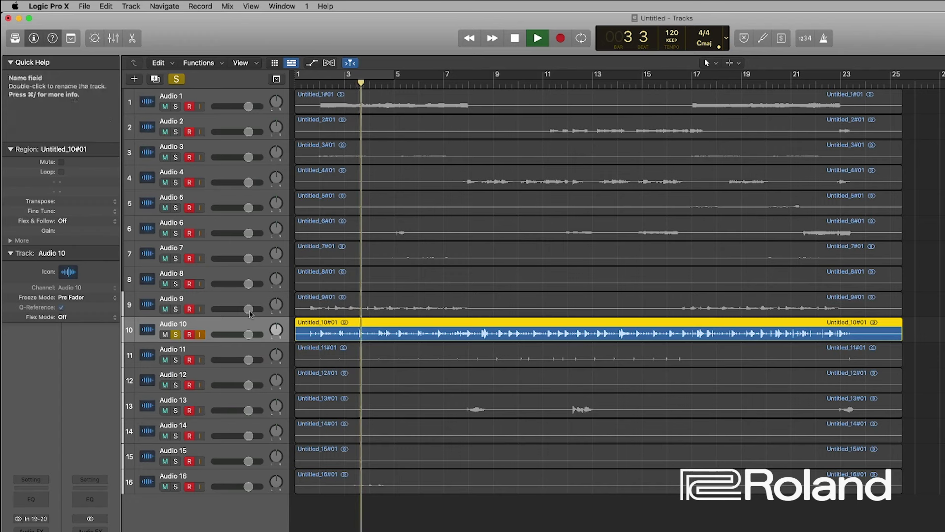
click(175, 309)
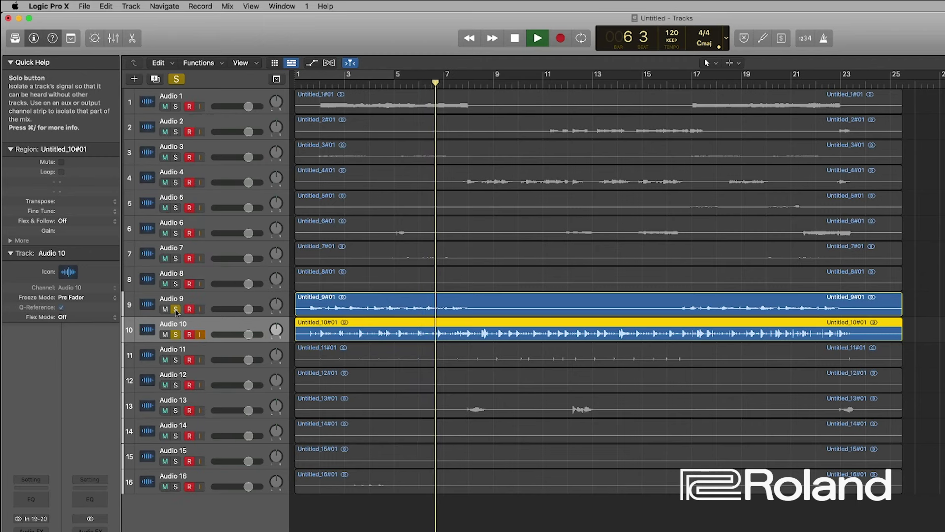
click(176, 309)
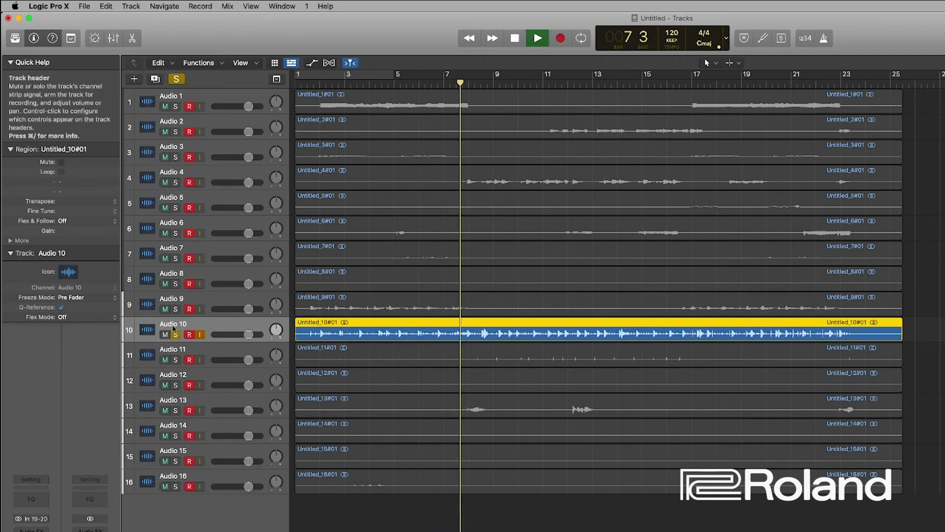
click(174, 334)
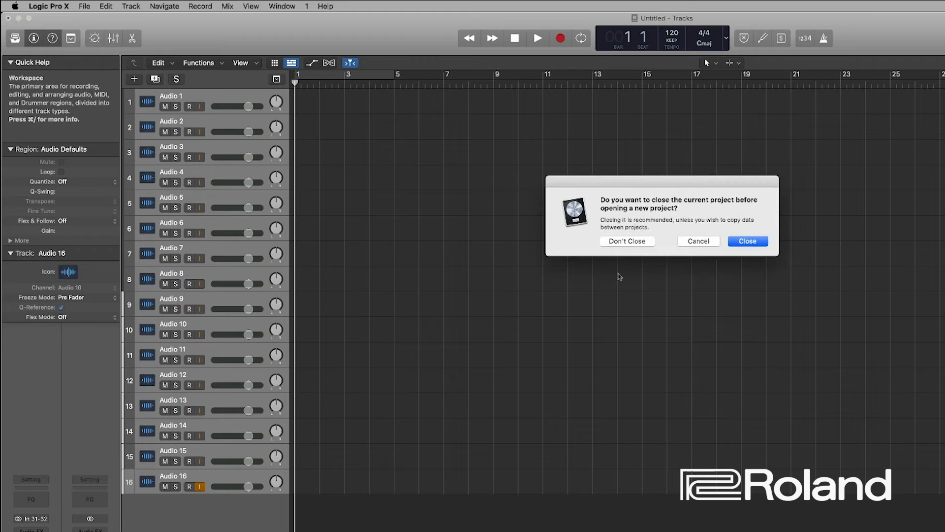
Step: Close the old project without saving and start an empty project with eight audio tracks
click(744, 245)
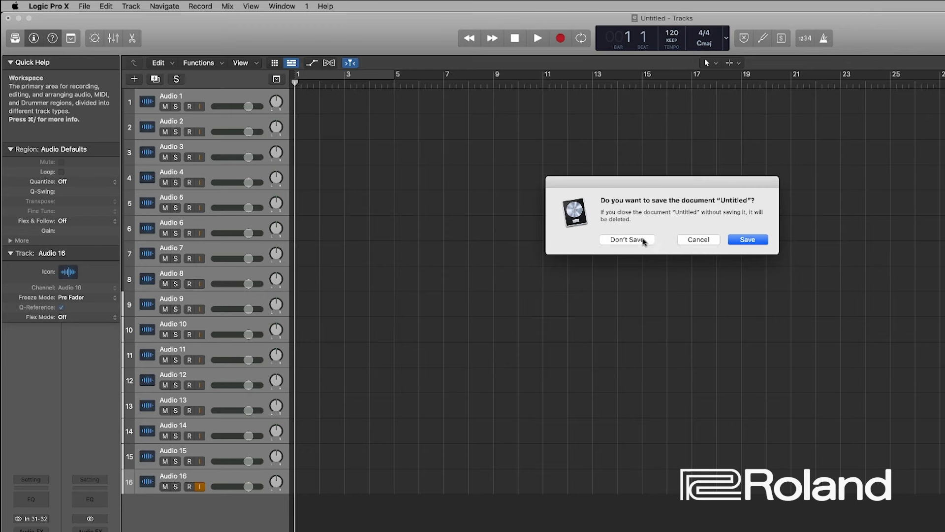
click(643, 241)
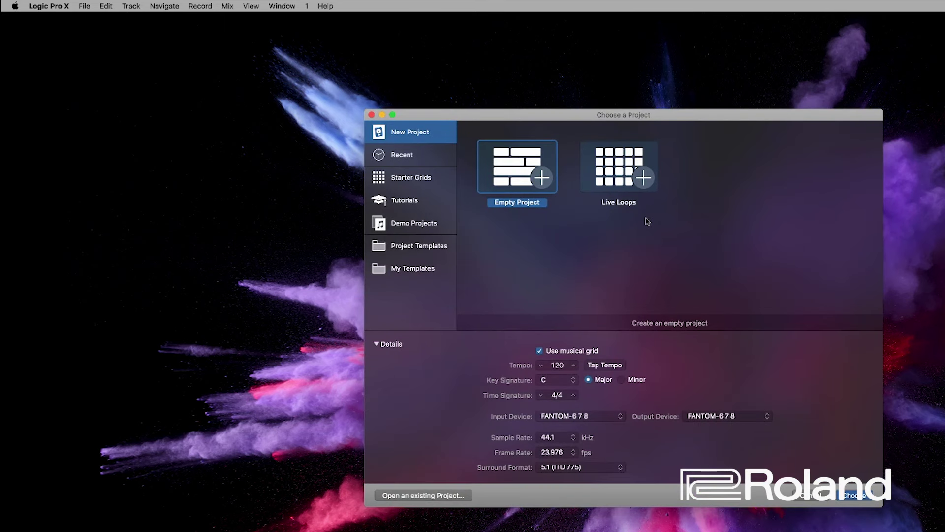
click(847, 495)
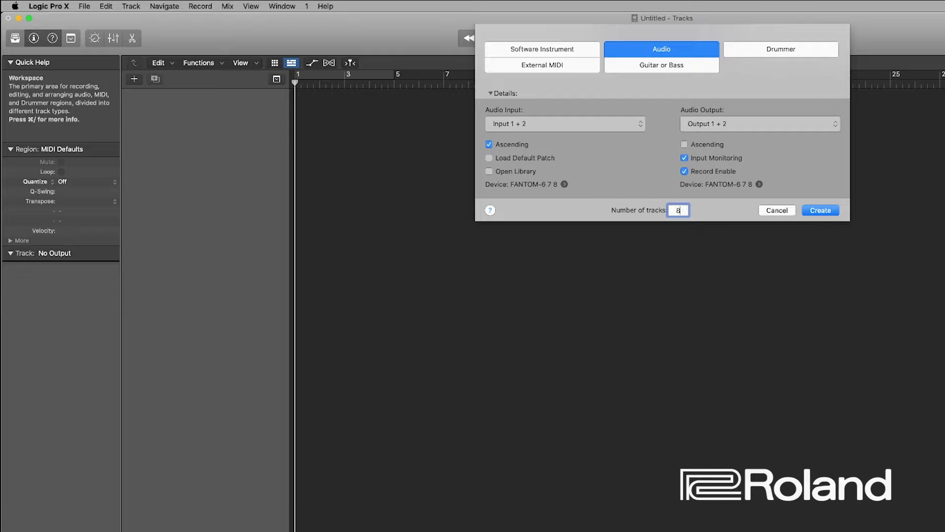
key(Return)
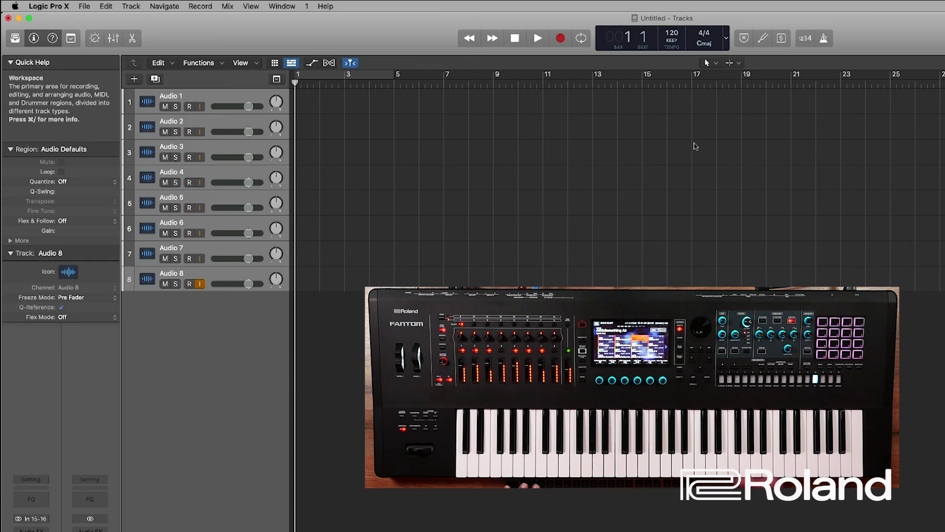
key(r)
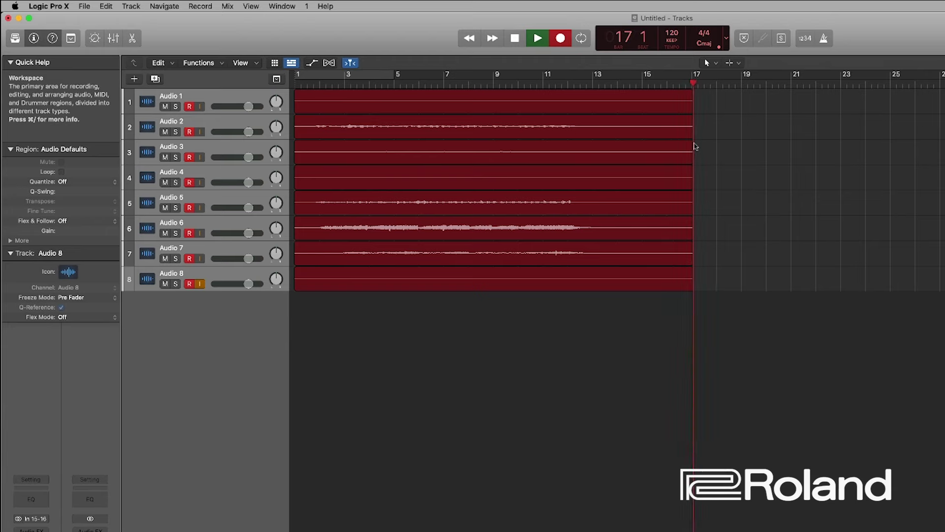
Step: Stop the eight-track recording near bar 17, keeping takes Untitled_1#01 to Untitled_8#01
key(space)
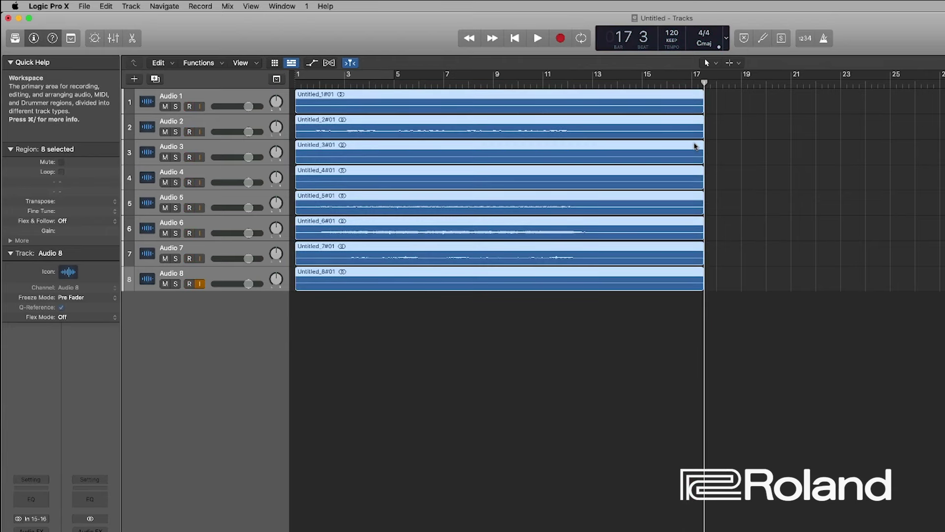
Step: Play the eight new takes from the project start and stop at bar 3
key(Return)
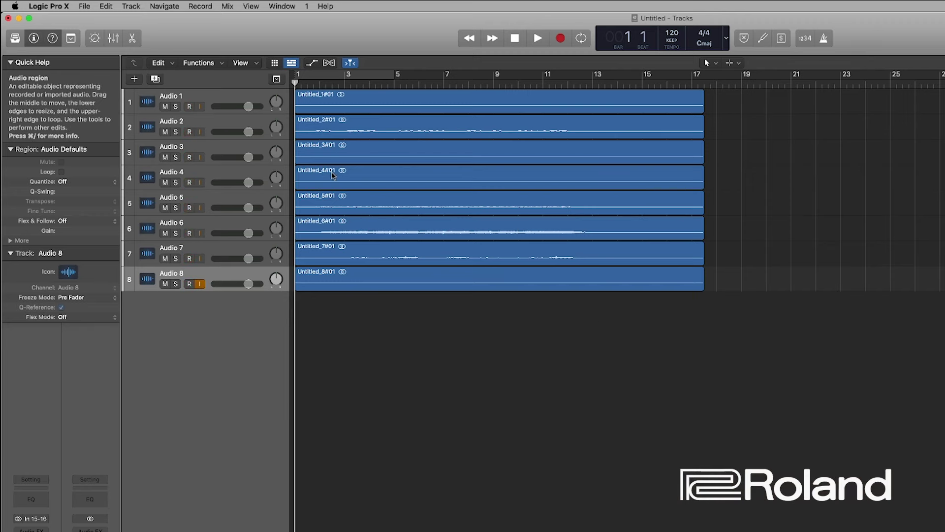
key(space)
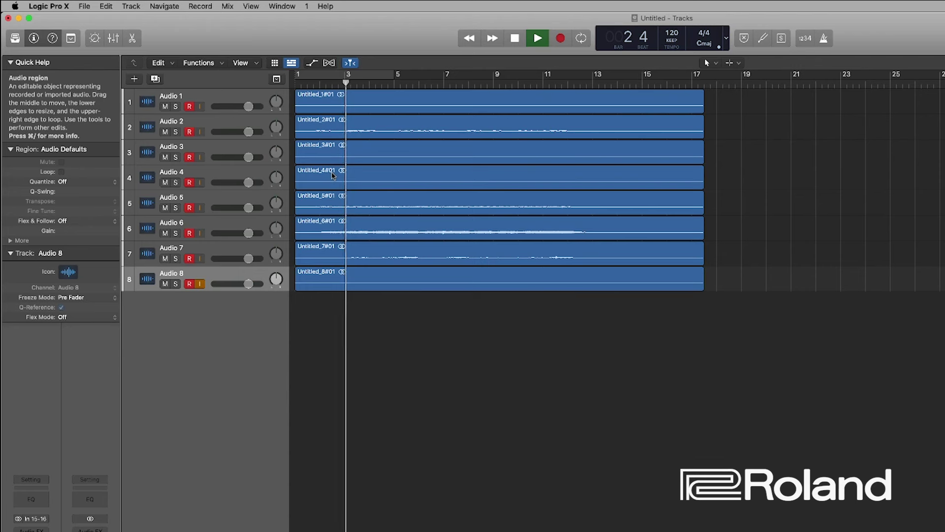
key(space)
key(alt+r)
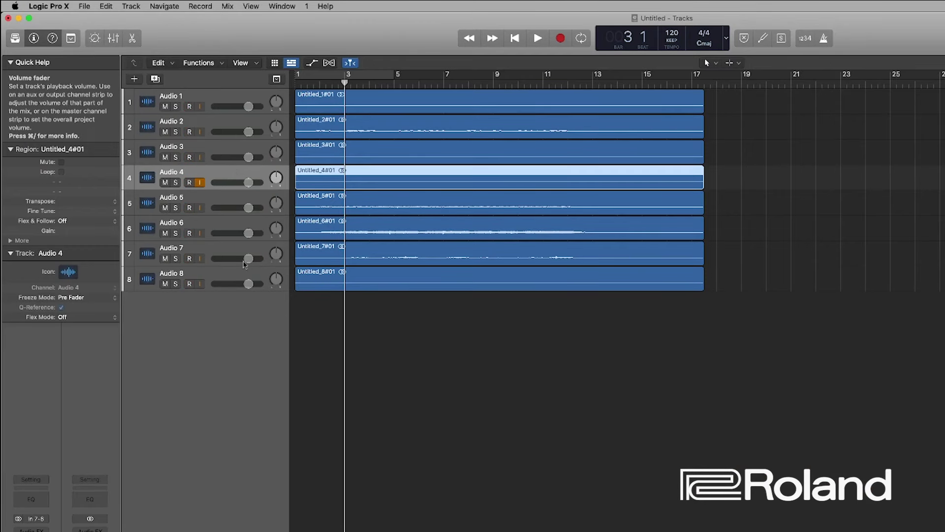
Step: Audition Audio 2 soloed, then Audio 5 soloed, during playback
click(228, 272)
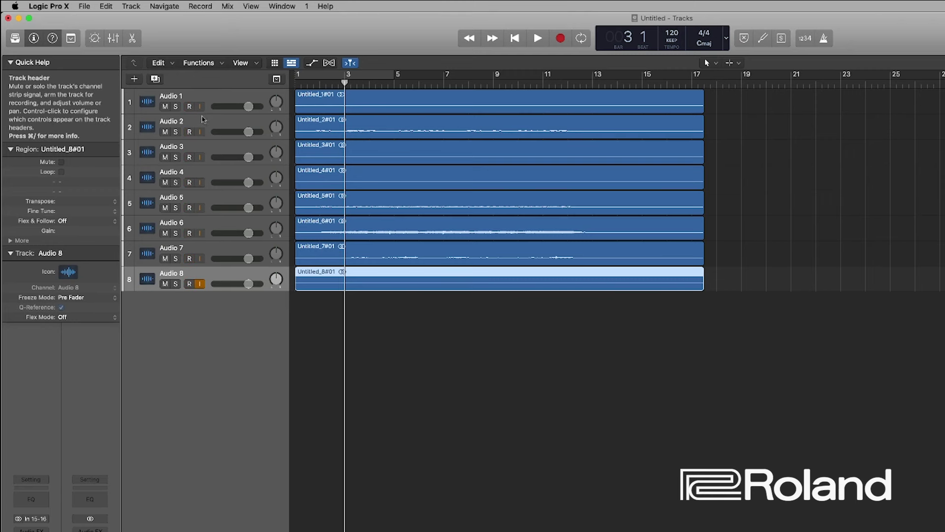
click(284, 122)
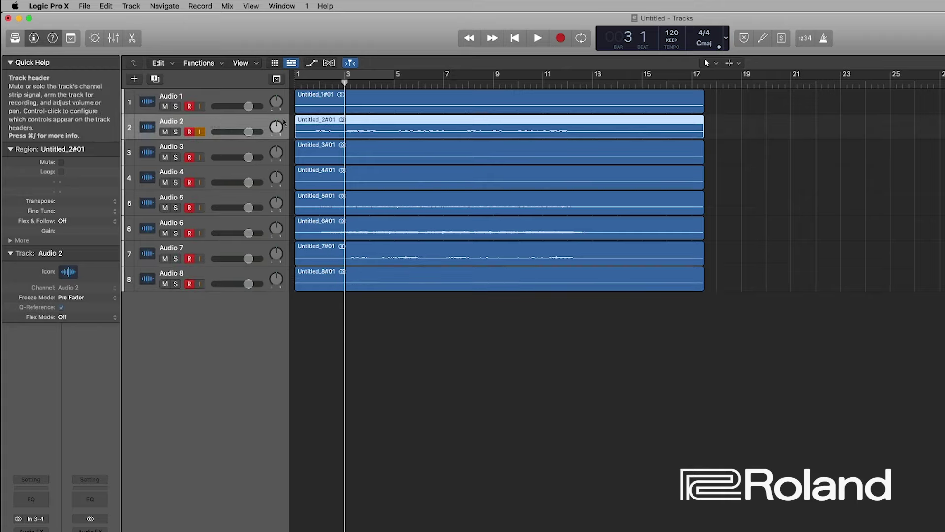
click(175, 132)
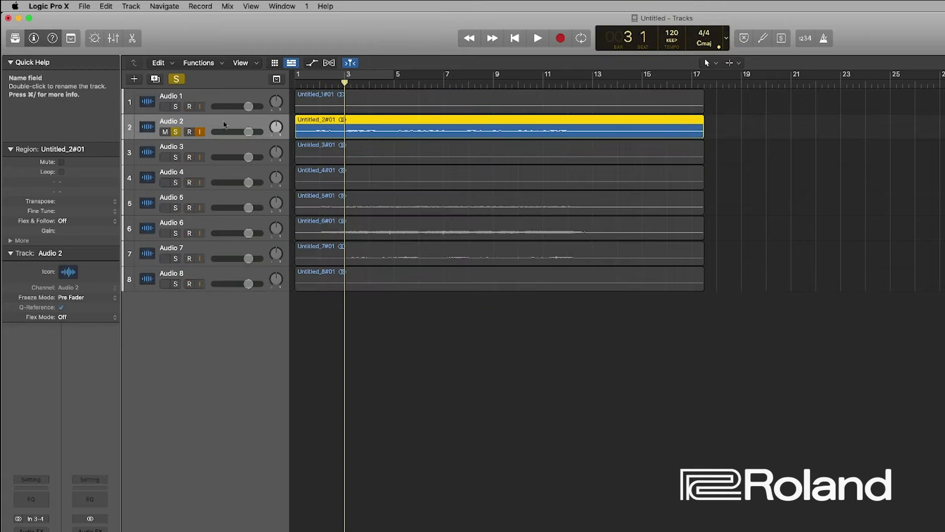
key(space)
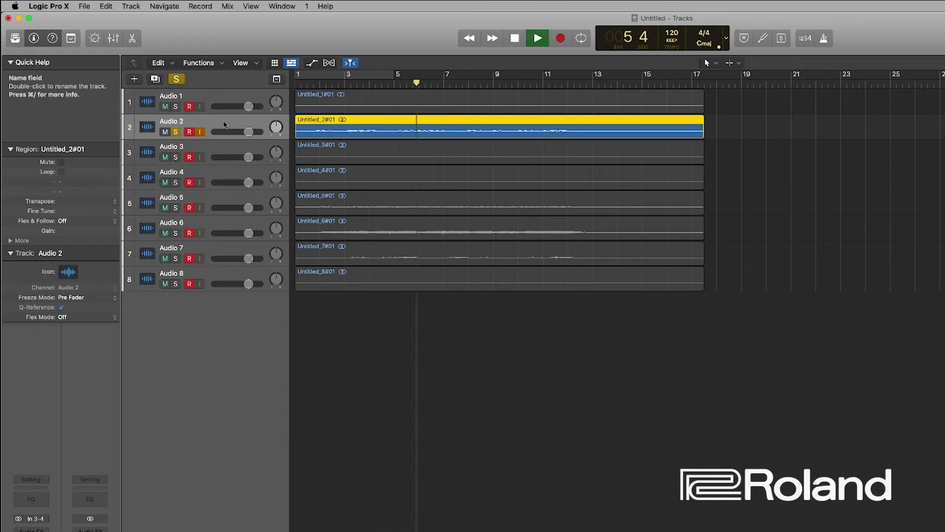
key(space)
click(175, 131)
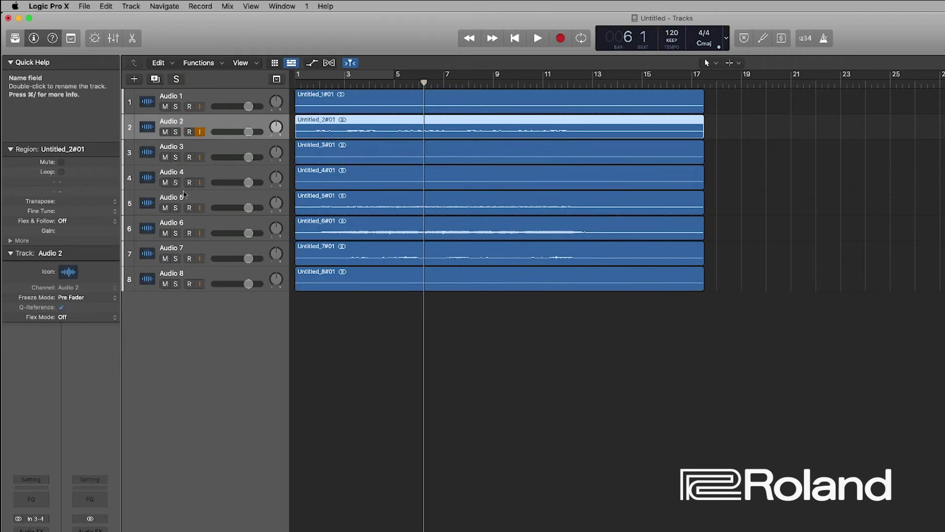
click(175, 208)
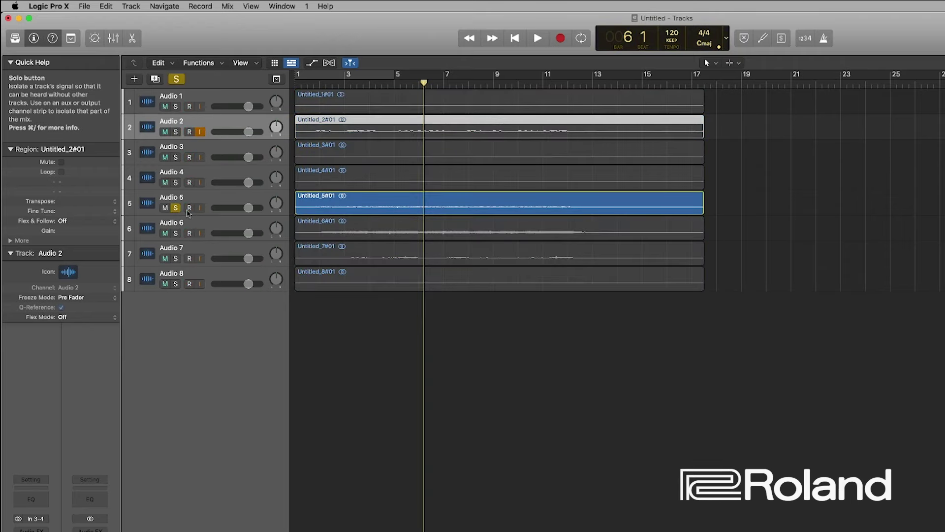
key(space)
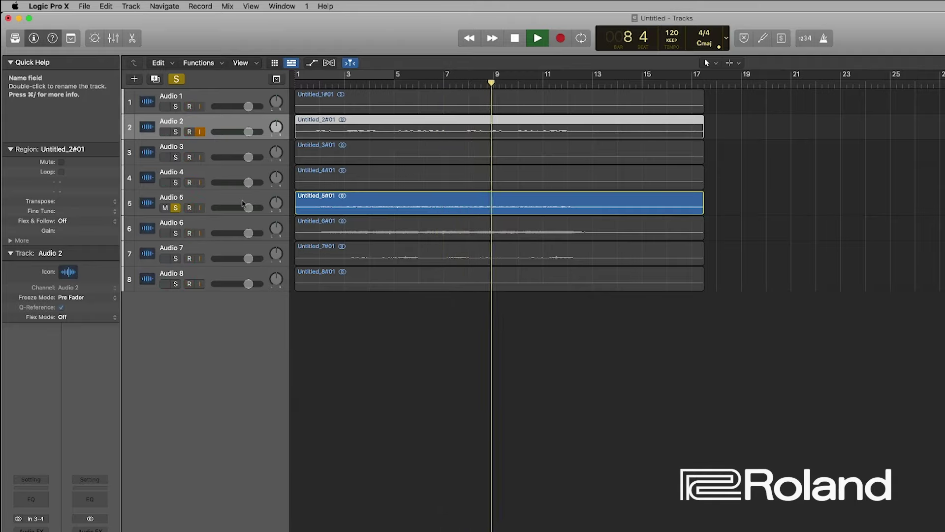
click(175, 208)
Step: Solo Audio 6 and Audio 7 and play them from bars 2 and 3
click(176, 233)
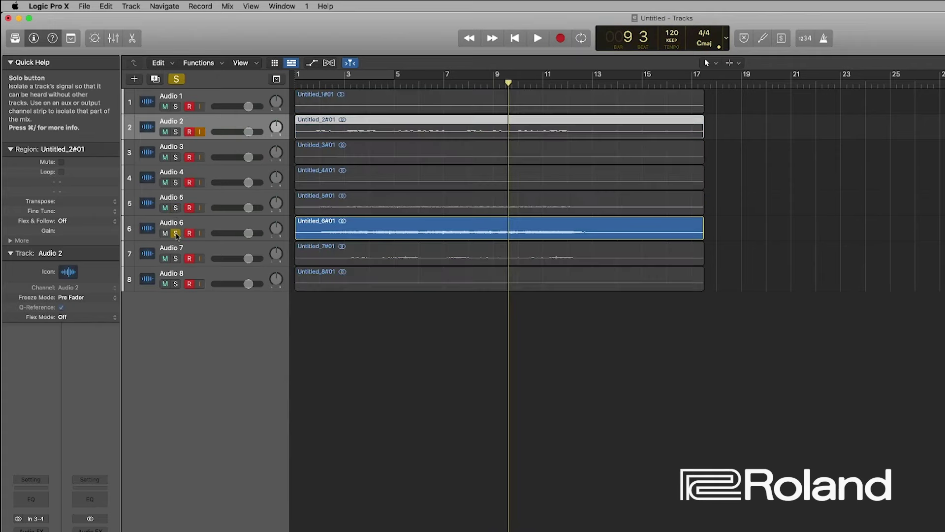
click(321, 83)
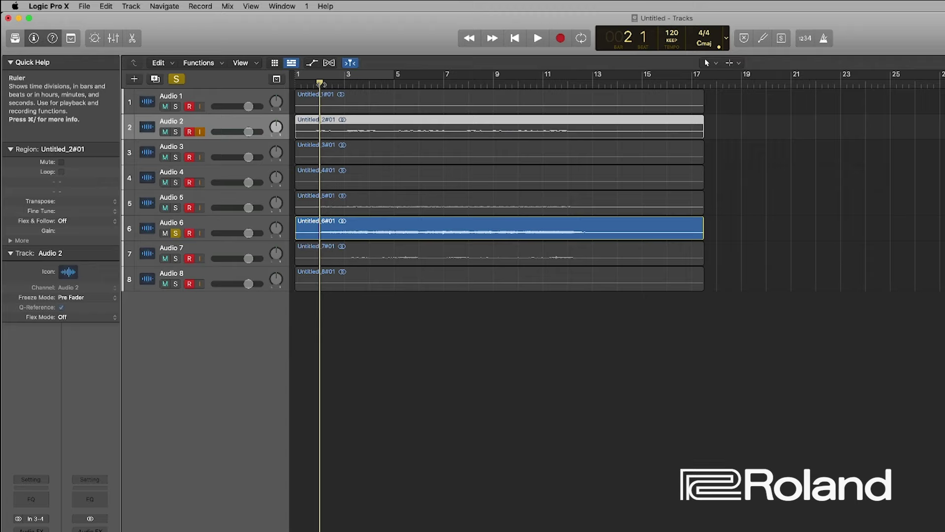
key(space)
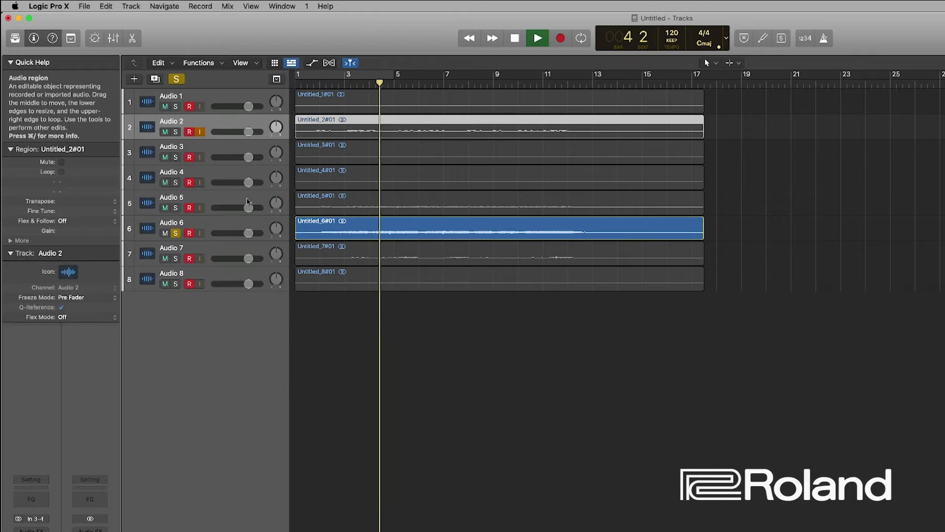
click(209, 222)
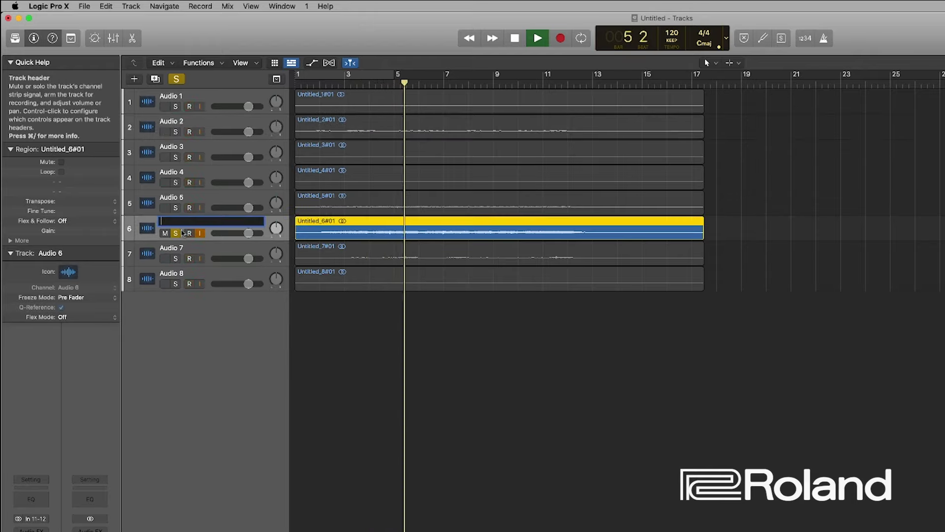
click(211, 247)
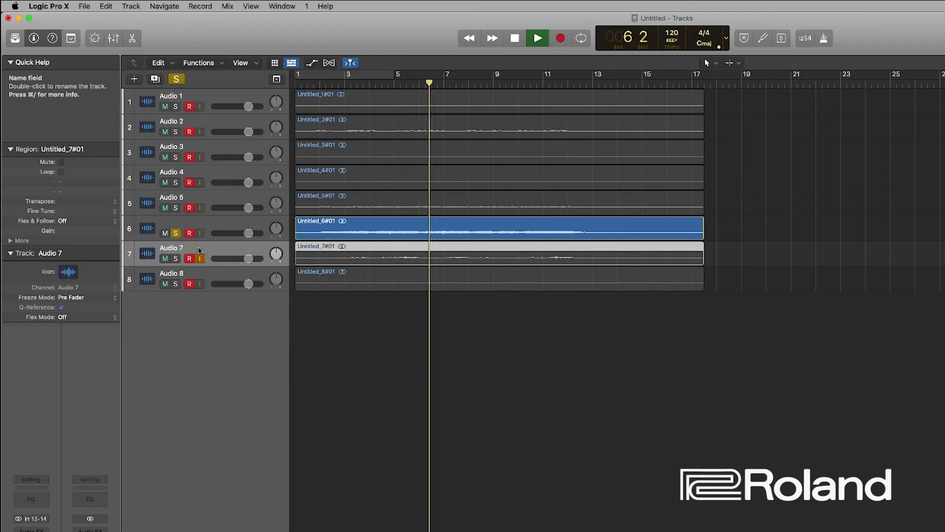
key(space)
click(177, 257)
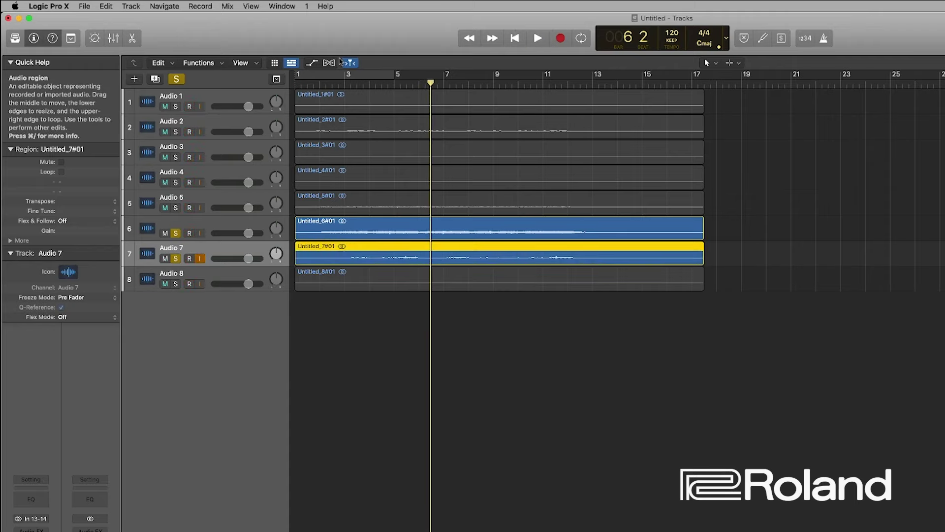
click(344, 83)
key(space)
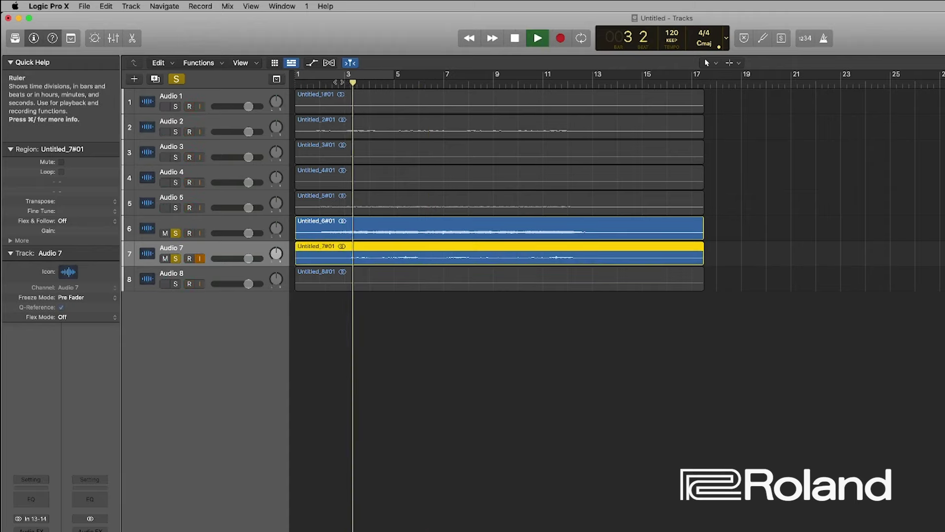
key(space)
click(175, 233)
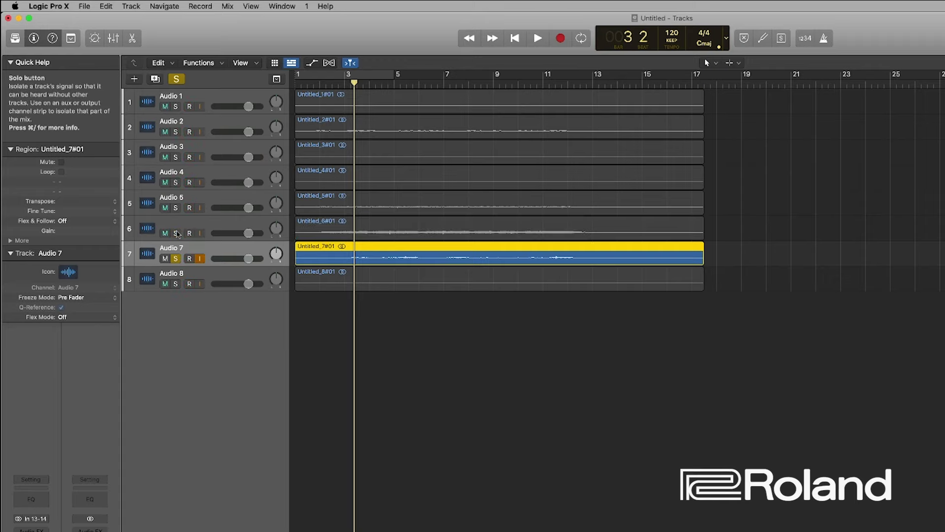
key(space)
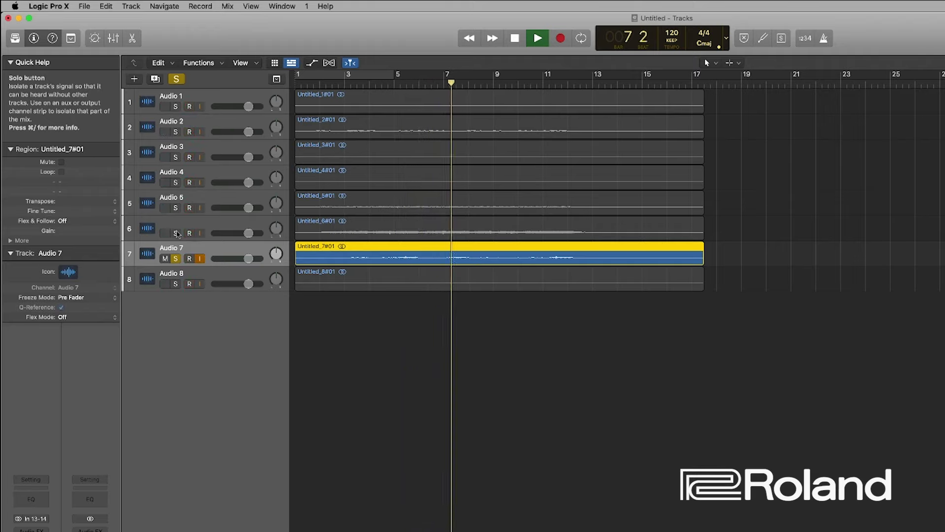
Step: With Audio 5, 6 and 7 soloed, lower Audio 6 to -15.8 dB, then request a new project
click(176, 207)
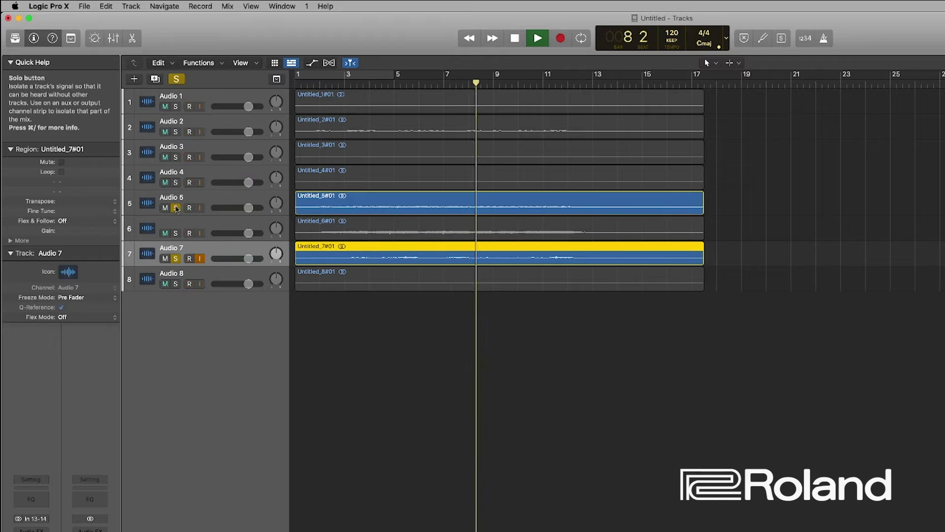
click(176, 233)
drag(248, 236, 228, 235)
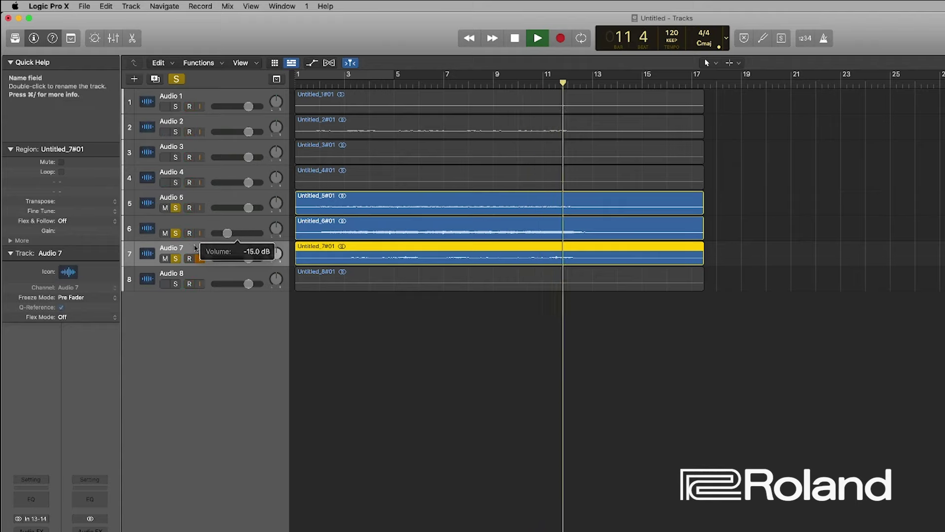
click(175, 132)
click(175, 132)
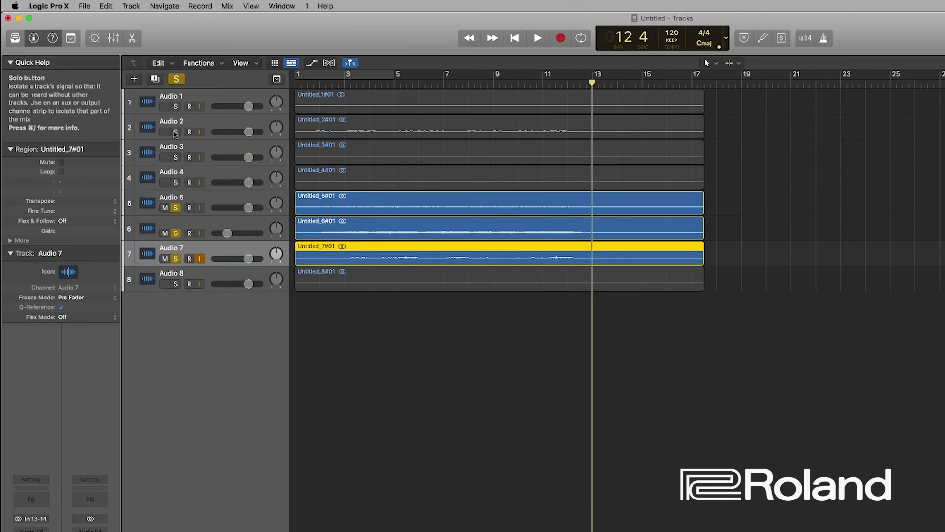
key(super+n)
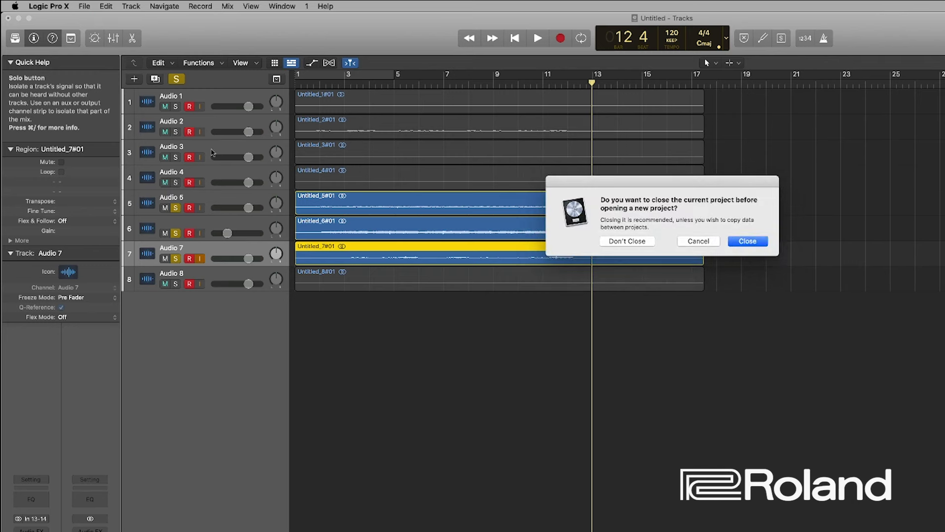
Step: Choose Empty Project and close the old project without saving
click(617, 245)
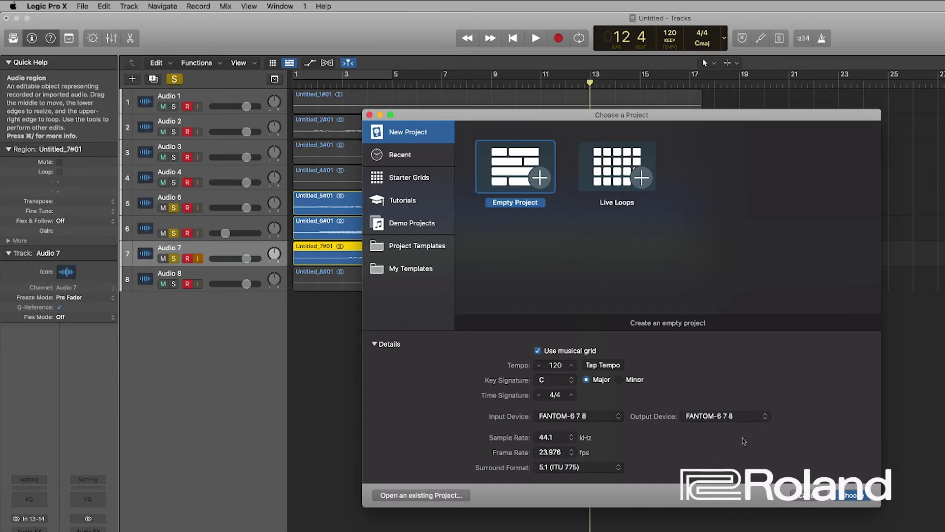
click(849, 497)
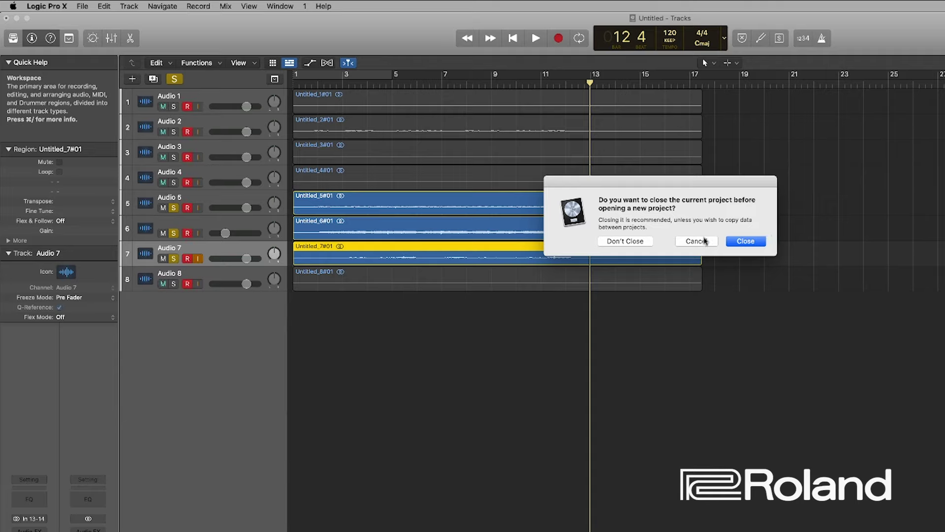
click(732, 242)
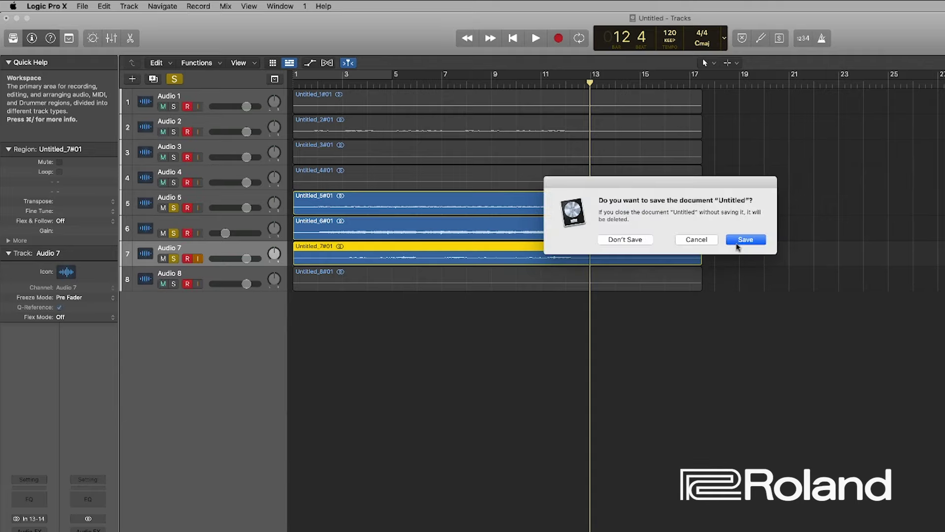
click(624, 239)
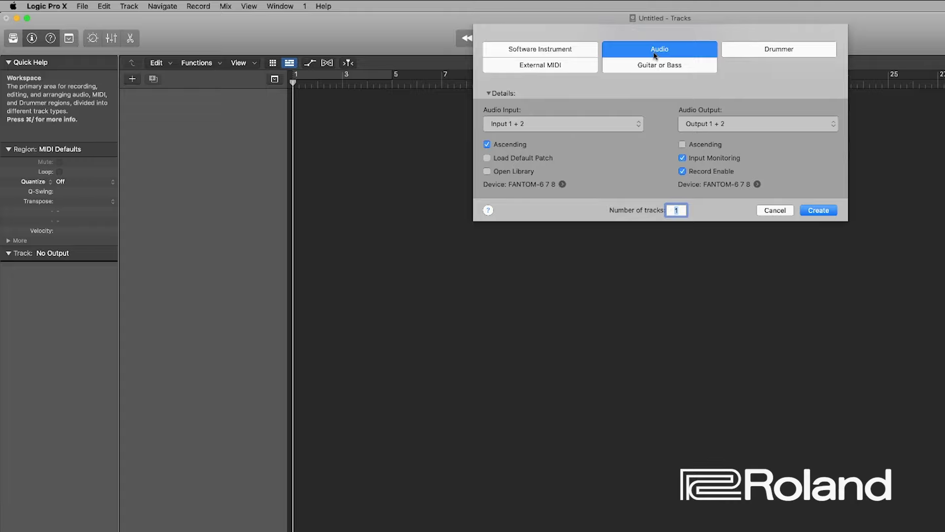
Step: Create 16 audio tracks with ascending inputs starting from Input 1 + 2
click(639, 124)
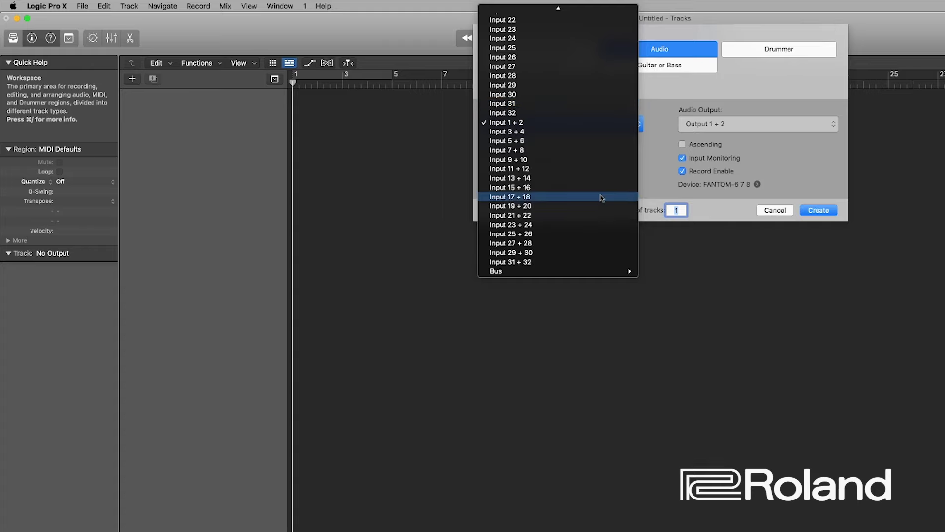
click(657, 178)
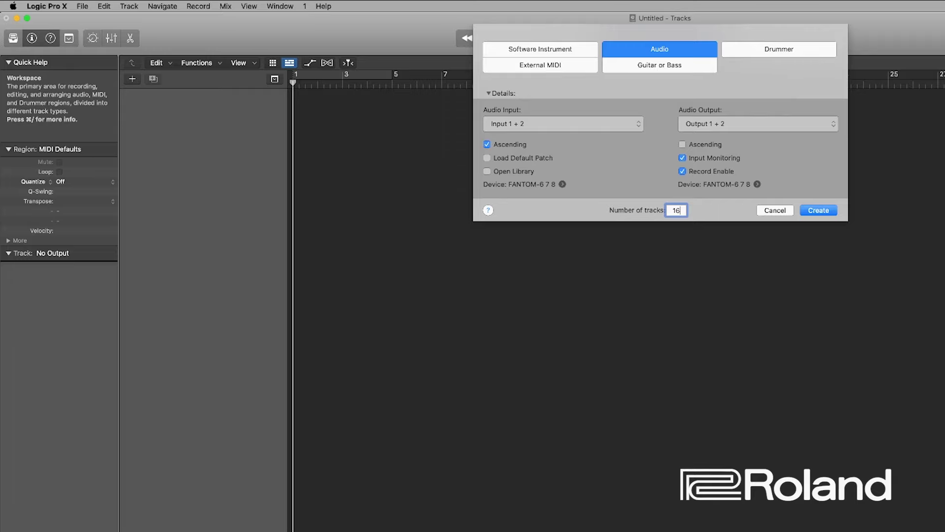
key(Return)
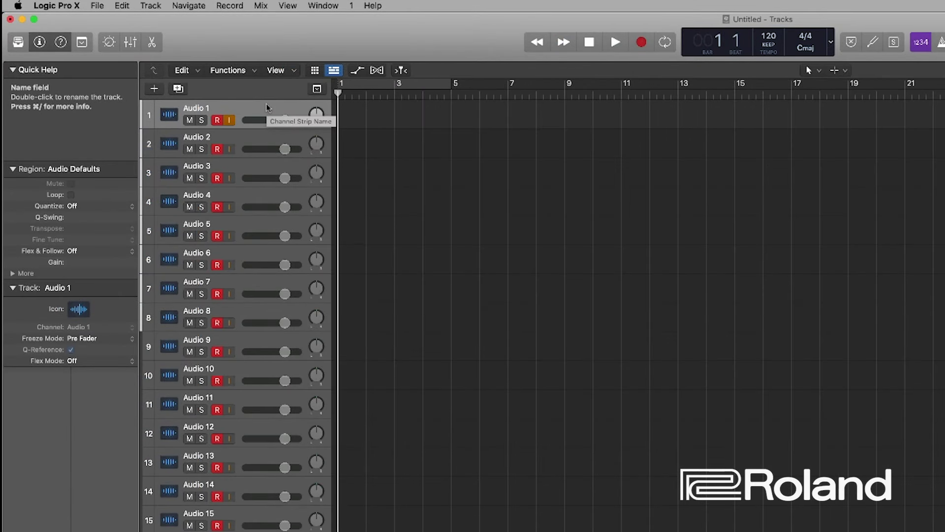
Step: Select the Audio 2 track header
click(251, 140)
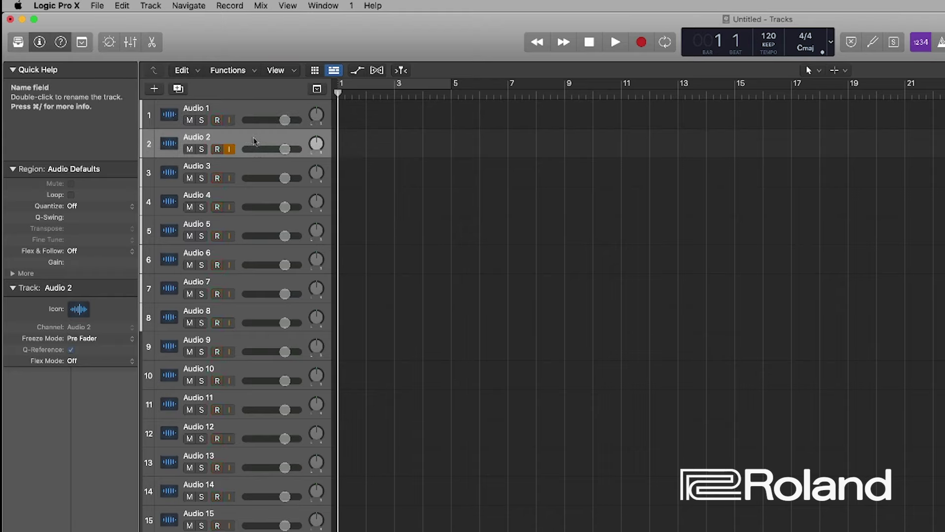